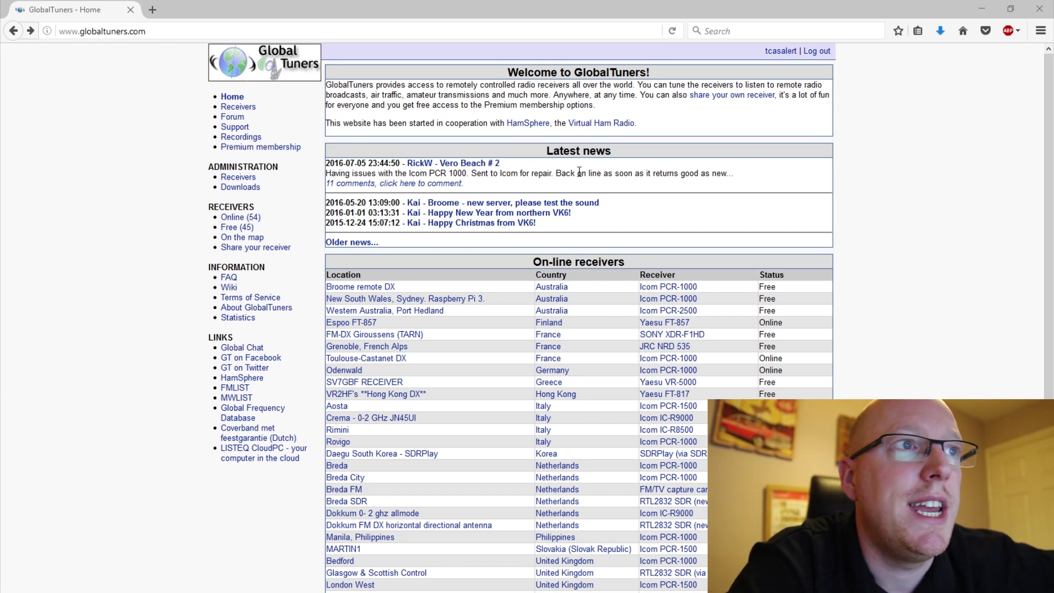
- Open the London West receiver from the on-line receivers list and acknowledge its in-use notice
scroll(586, 189, "down", 5)
scroll(586, 192, "down", 2)
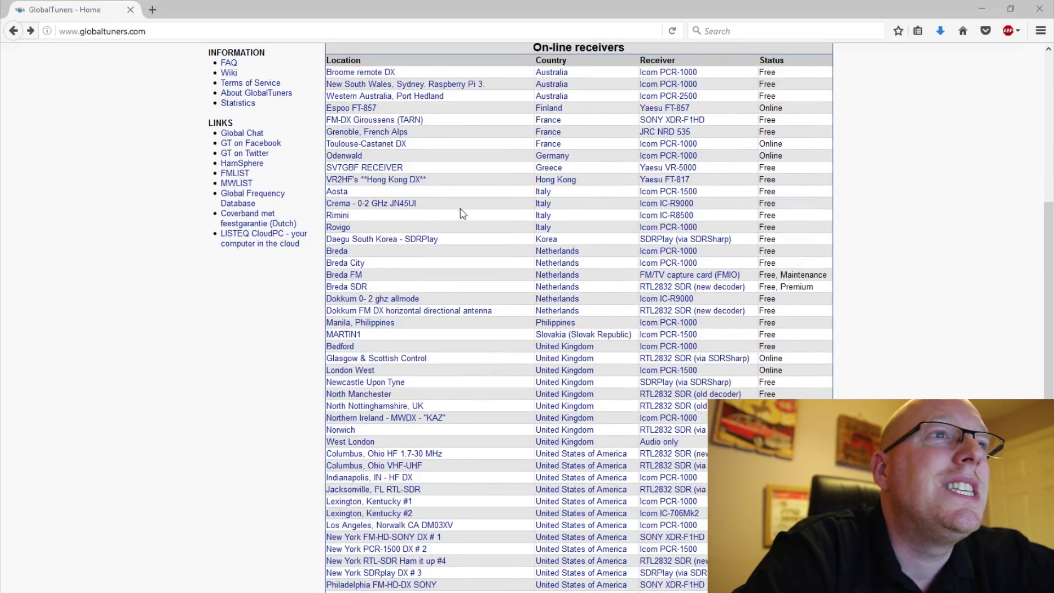
scroll(462, 213, "down", 3)
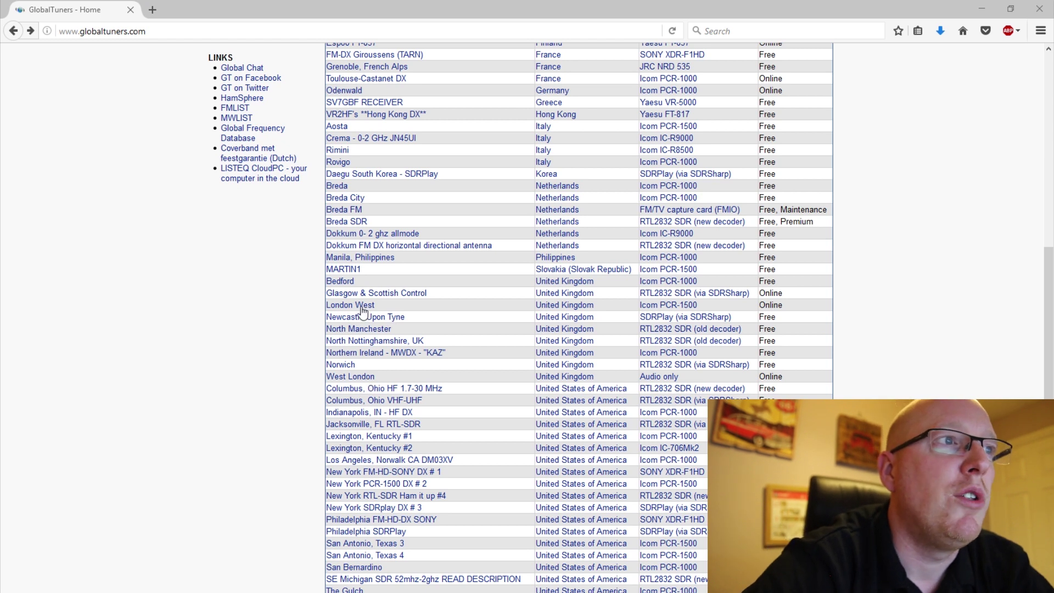
left_click(334, 305)
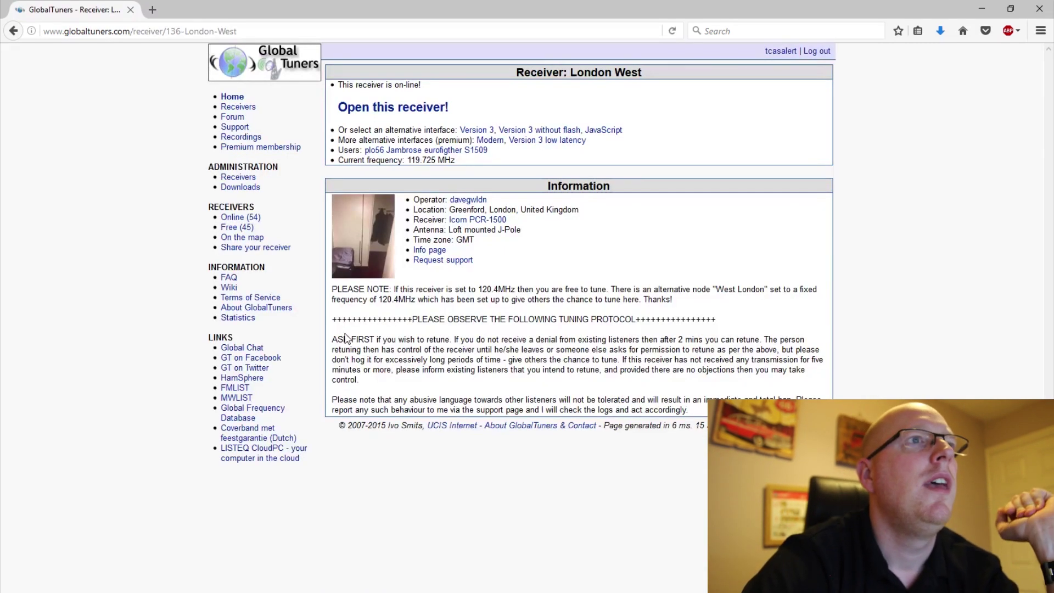
left_click(398, 112)
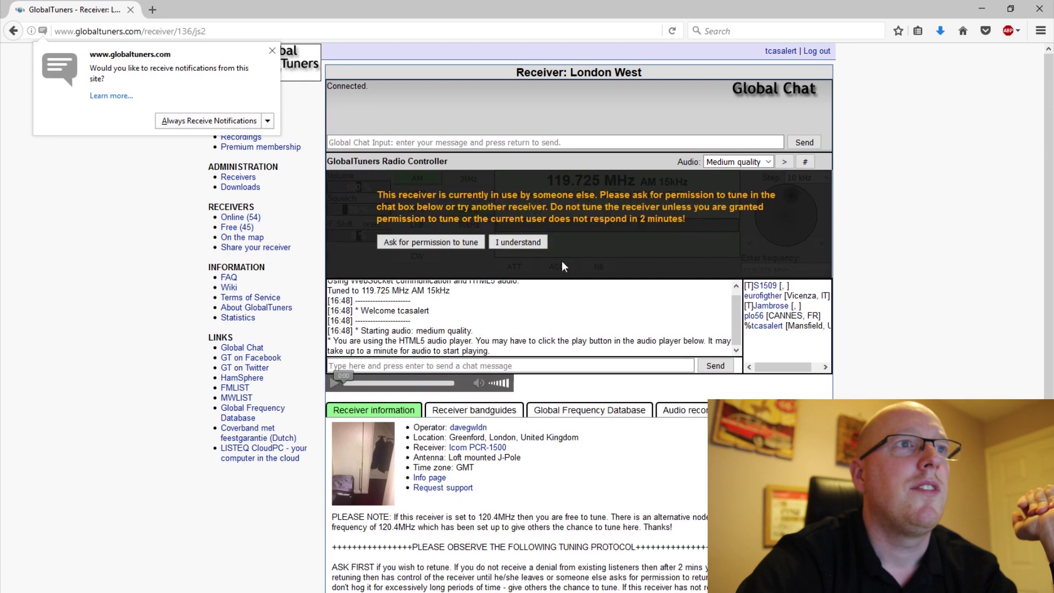
left_click(536, 244)
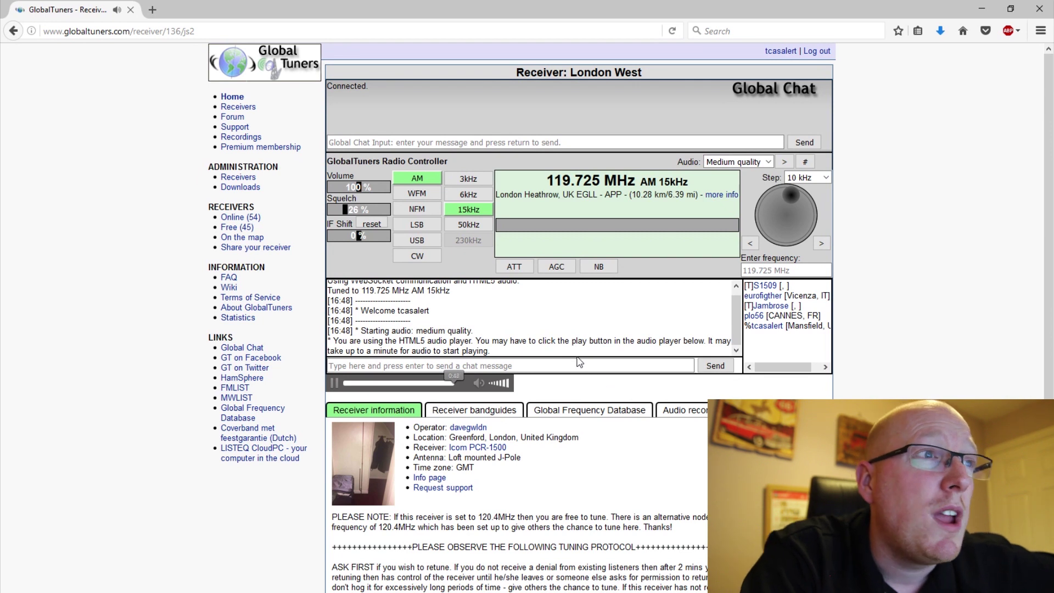
- Enter 118.5 as the London West receiver's frequency without retuning it, and clear the entry
left_click(517, 368)
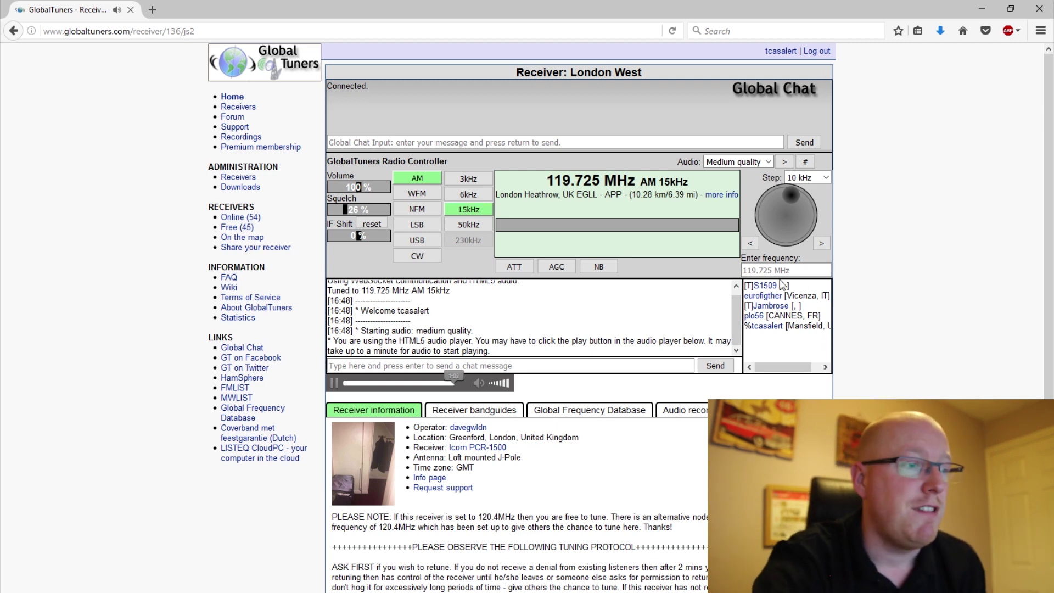
type("118.5")
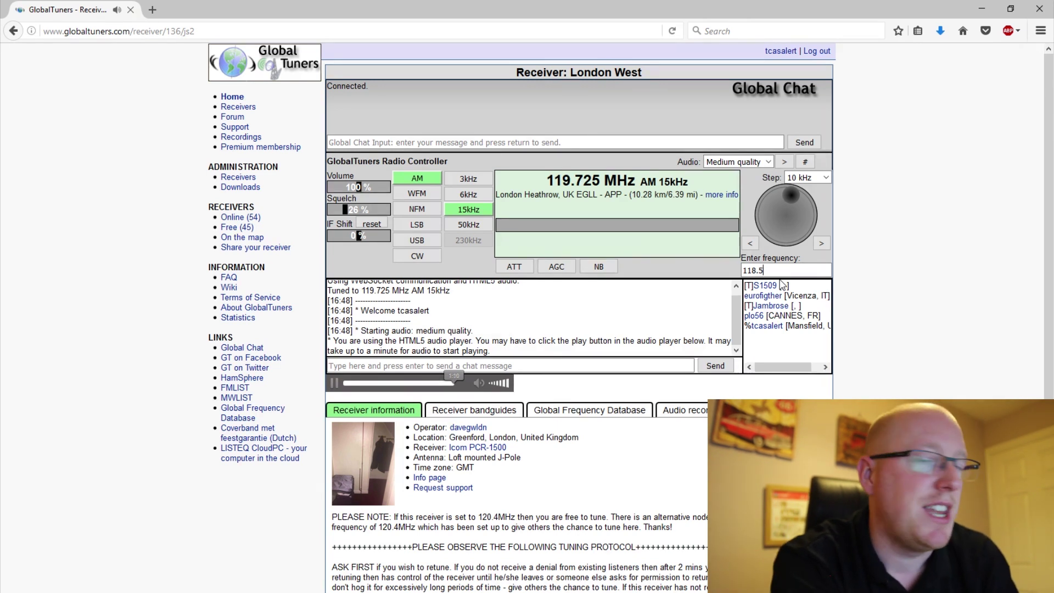
key("Return")
key("BackSpace")
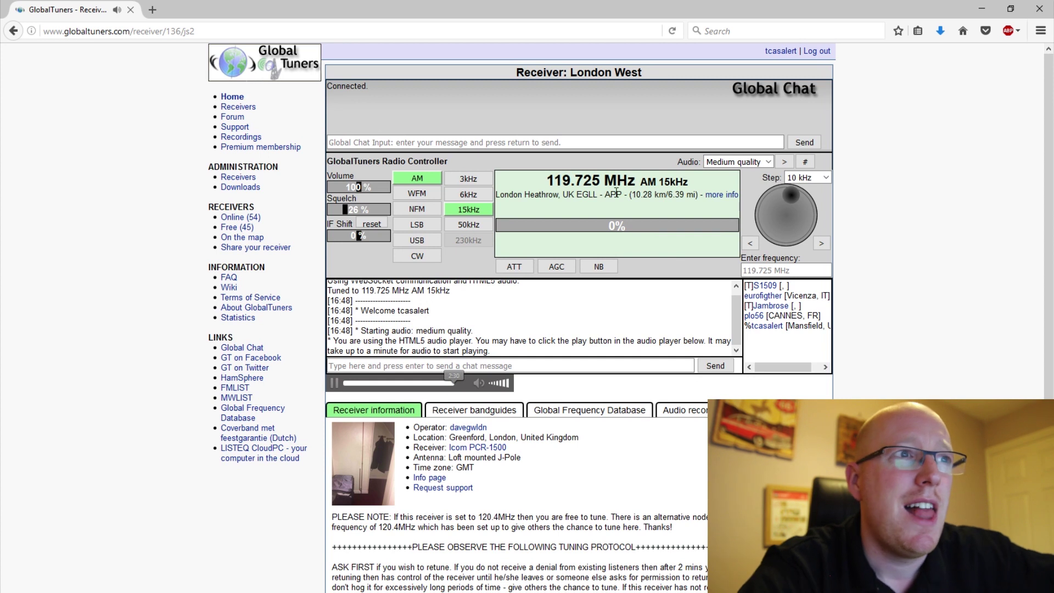
- Return to the receiver list, open the West London audio-only receiver and acknowledge its in-use notice
key("alt+Left")
key("alt+Left")
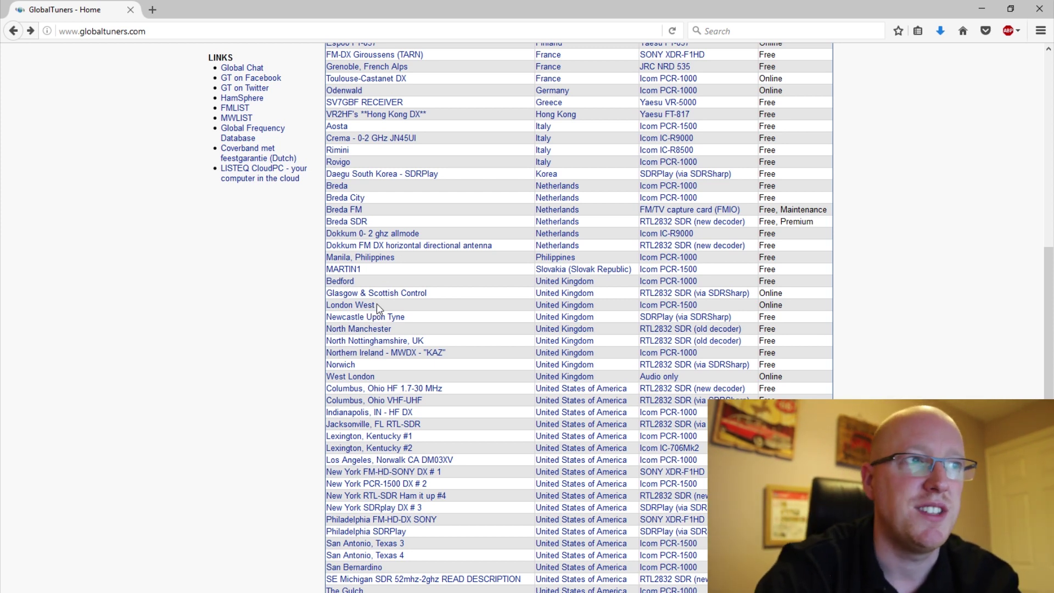
left_click(368, 377)
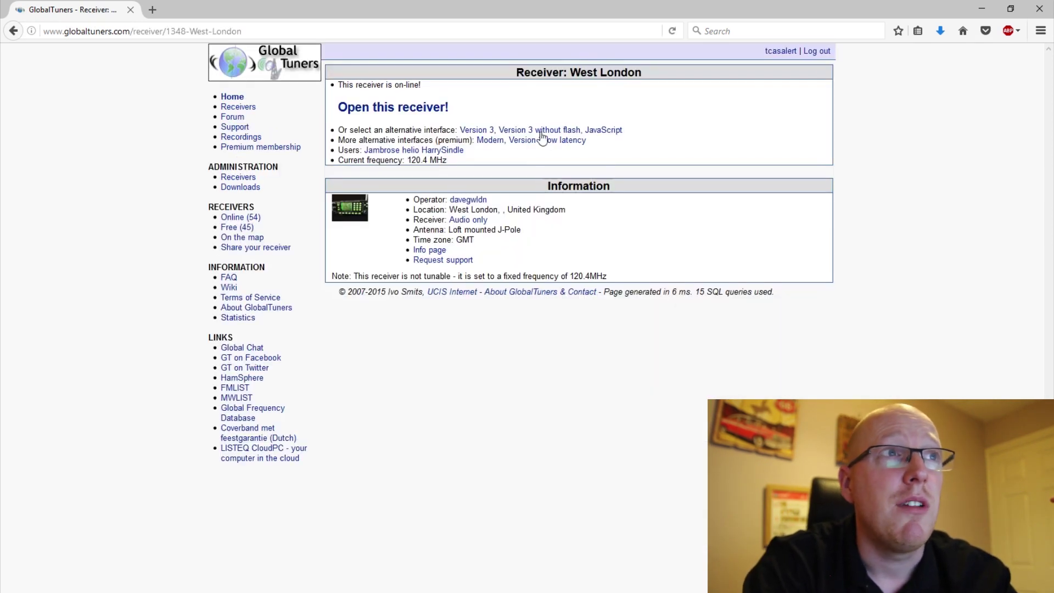
left_click(440, 112)
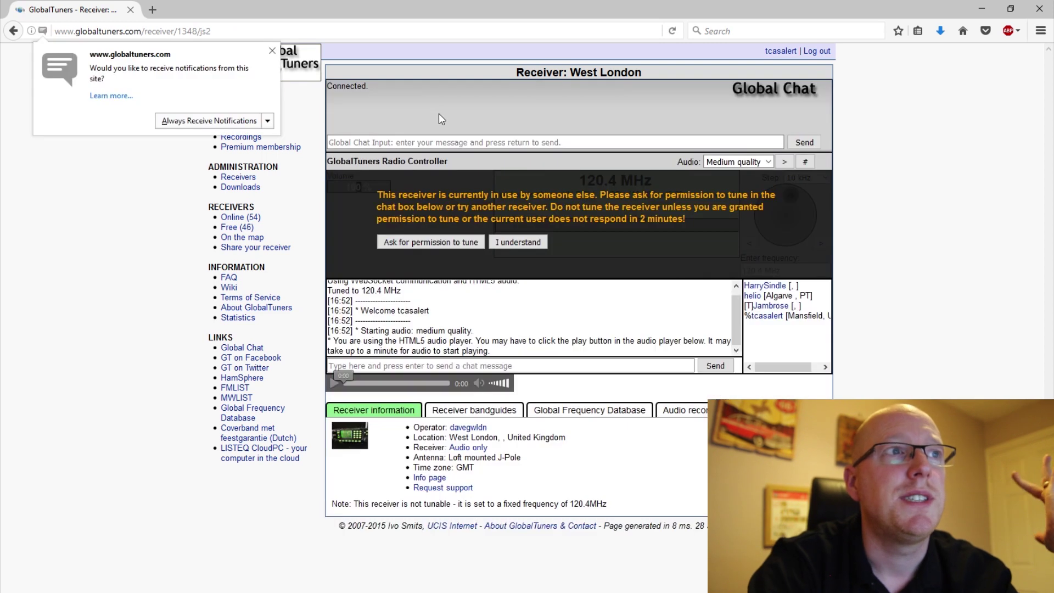
left_click(520, 243)
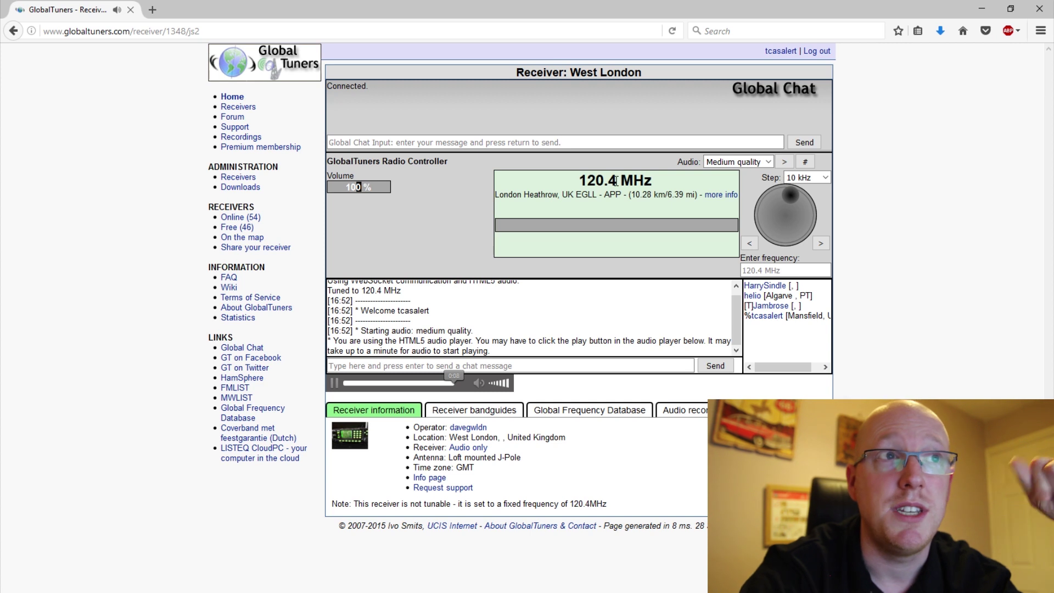
- Return to the on-line receivers list and review the locations, countries, receiver models and statuses
key("alt+Left")
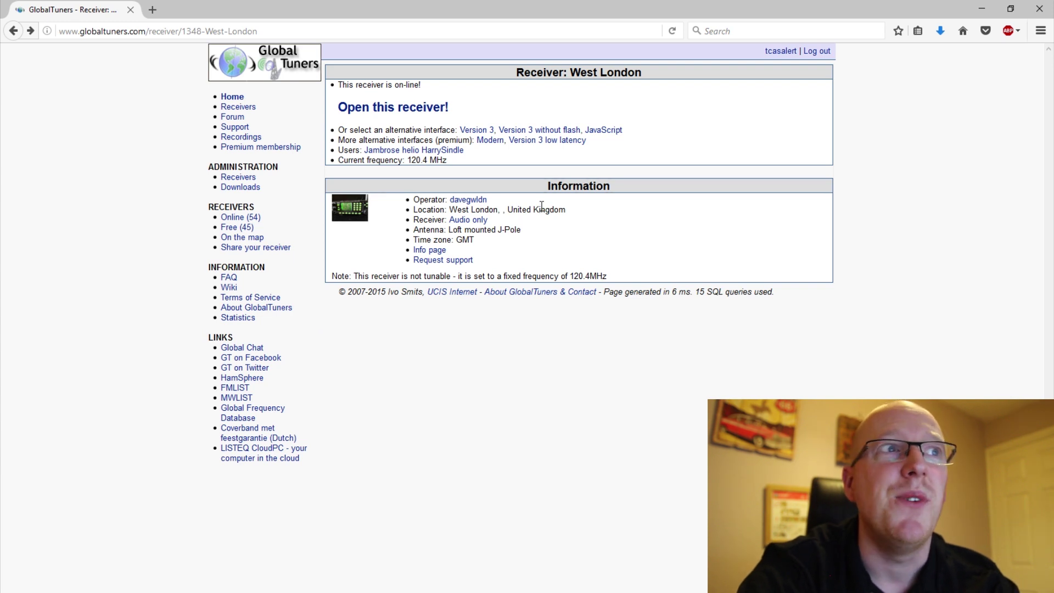
key("alt+Left")
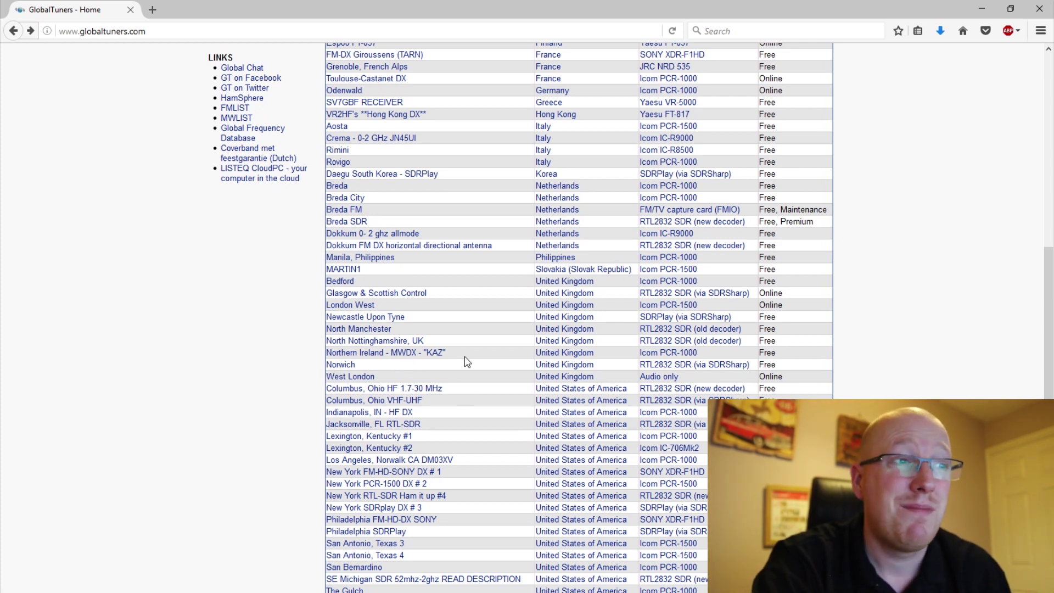
scroll(476, 401, "up", 3)
scroll(479, 398, "up", 4)
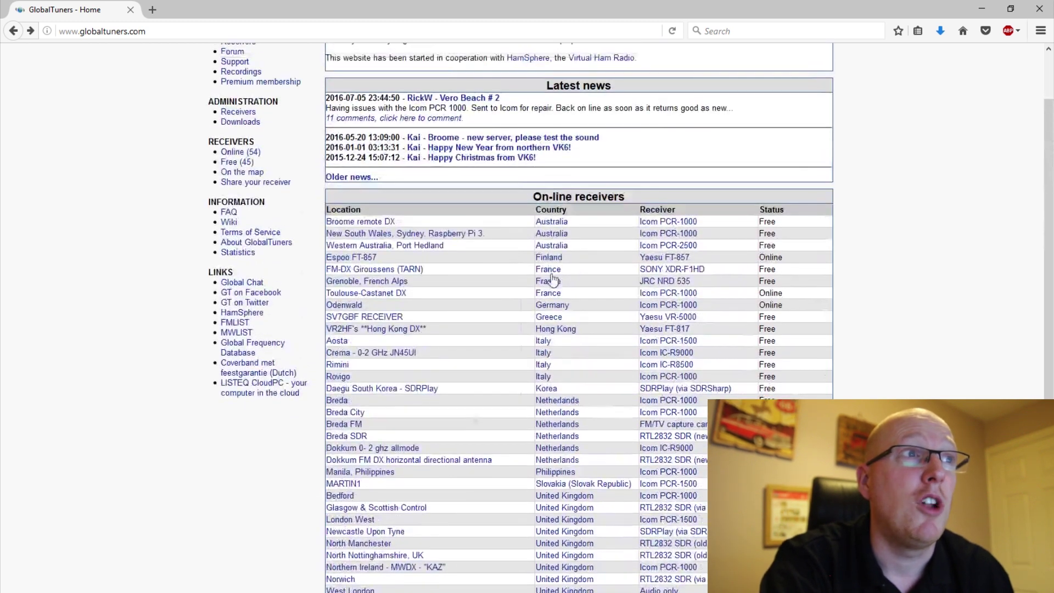
scroll(484, 262, "down", 4)
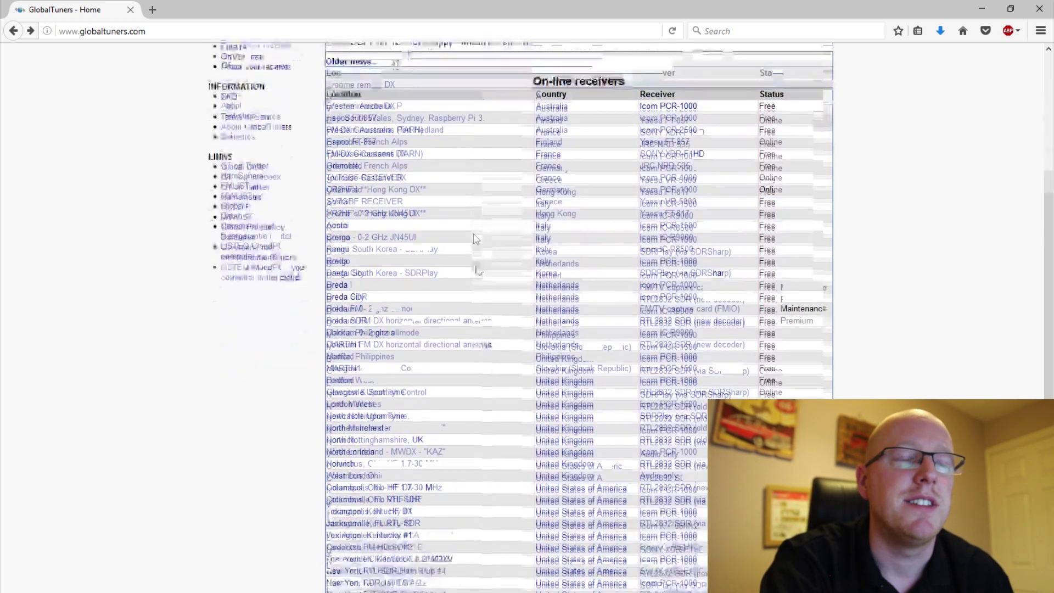
scroll(469, 307, "down", 2)
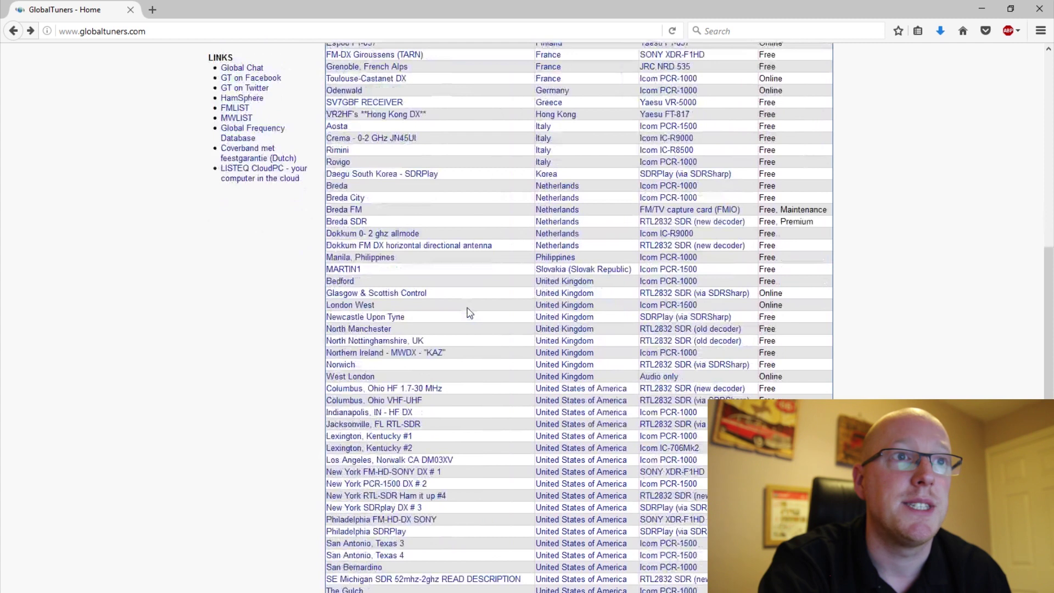
scroll(469, 311, "up", 5)
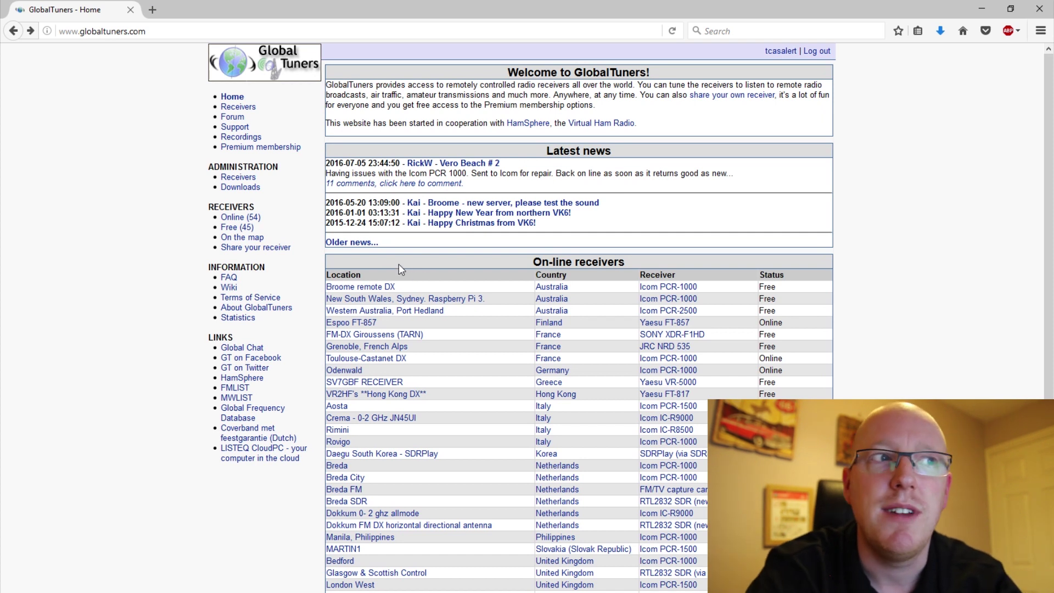
- Open the Glasgow & Scottish Control receiver from the on-line receivers list
scroll(382, 347, "down", 3)
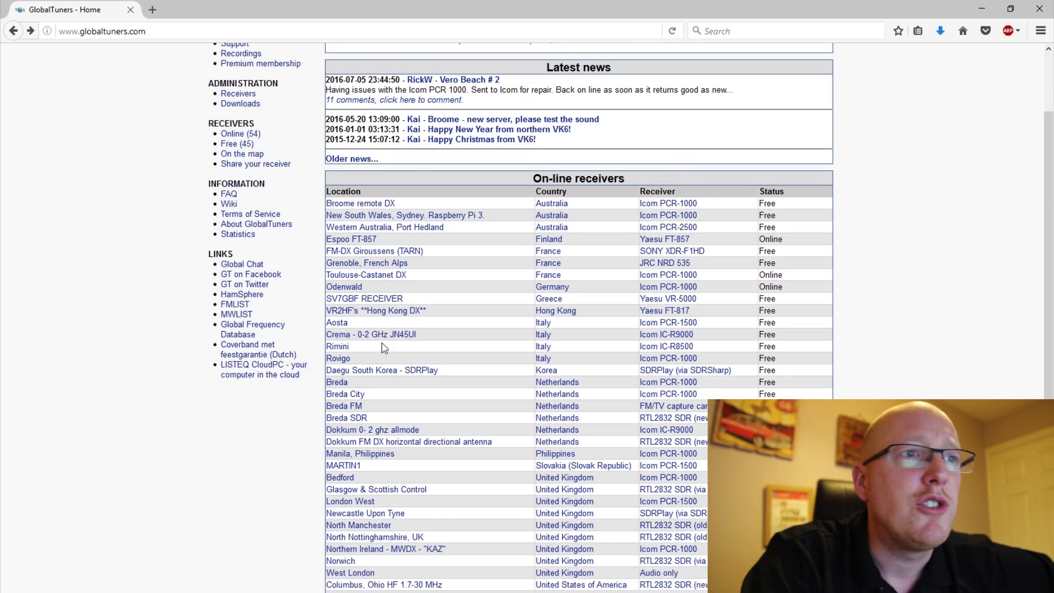
scroll(383, 347, "down", 7)
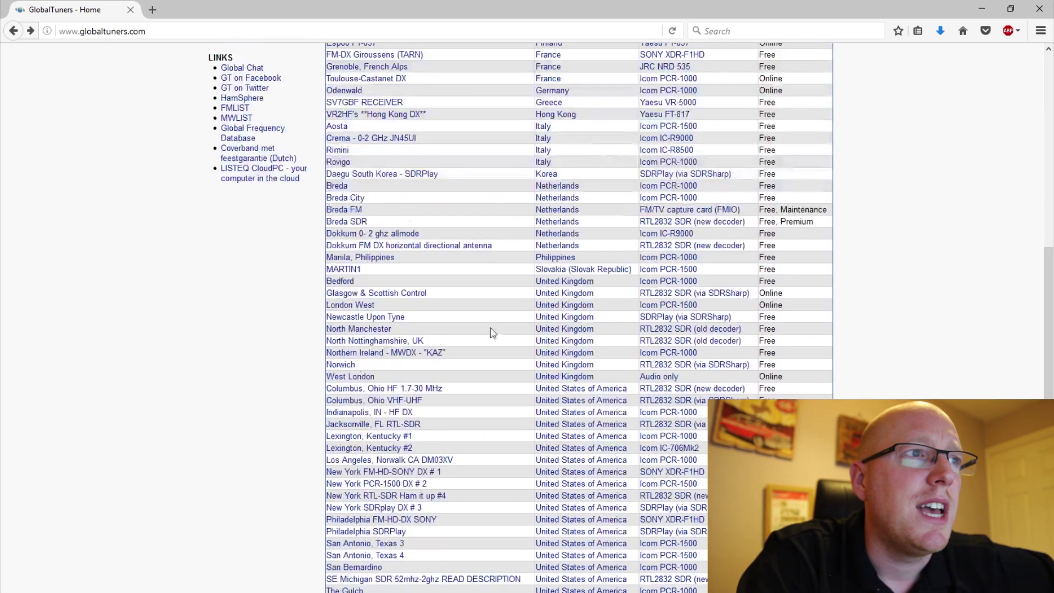
left_click(384, 296)
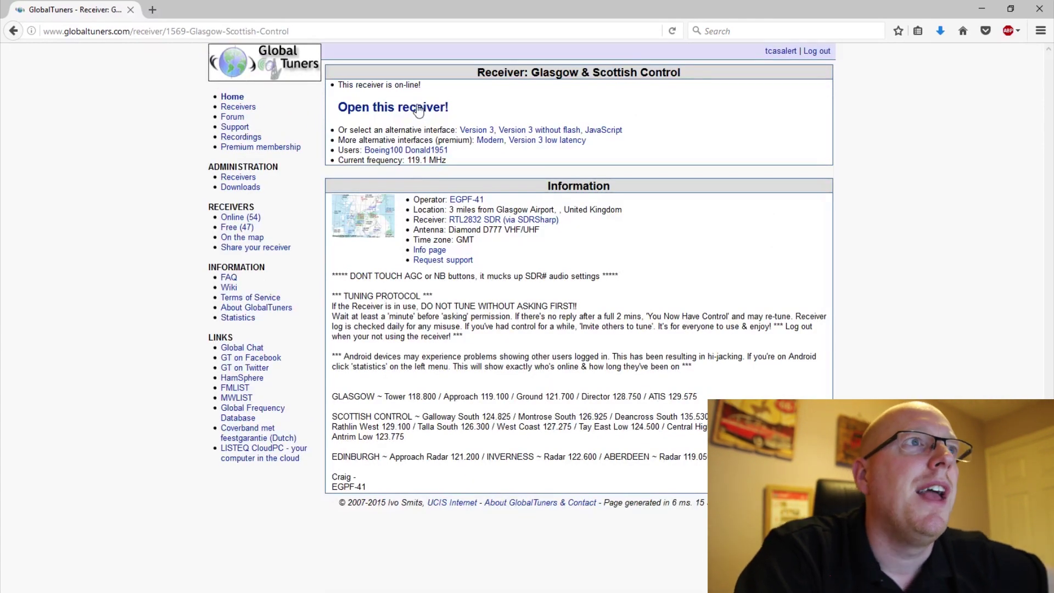
left_click(419, 110)
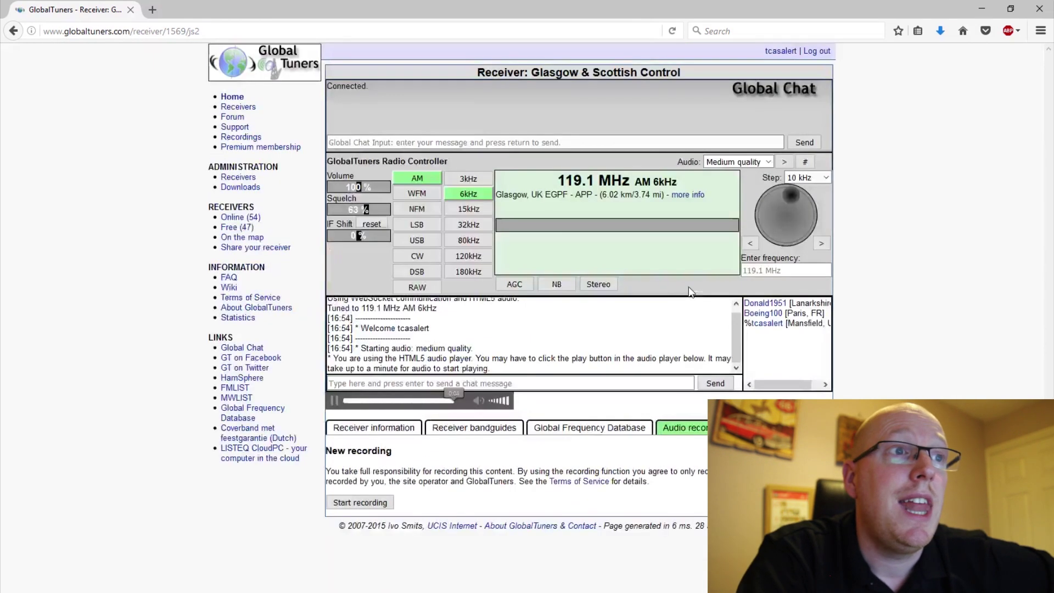
- Record a clip of the Glasgow receiver's audio on the site and play the recording back
left_click(379, 503)
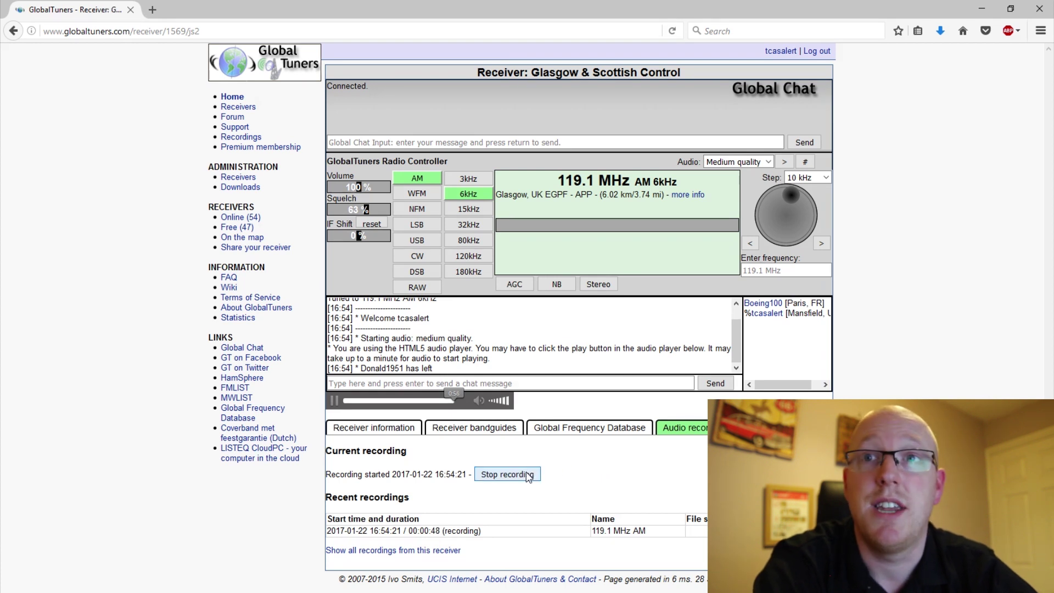
left_click(526, 475)
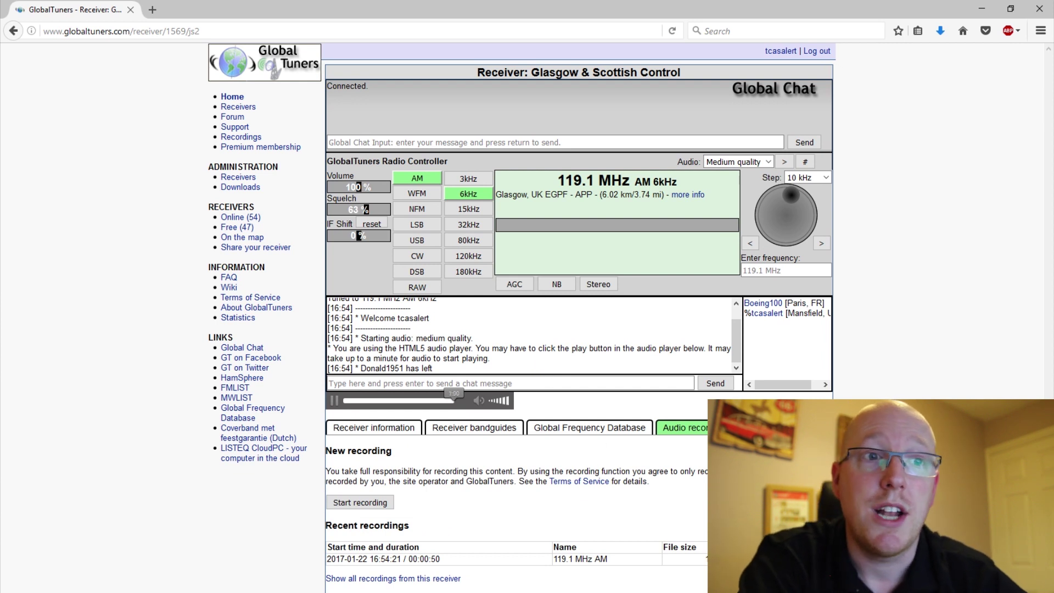
left_click(780, 559)
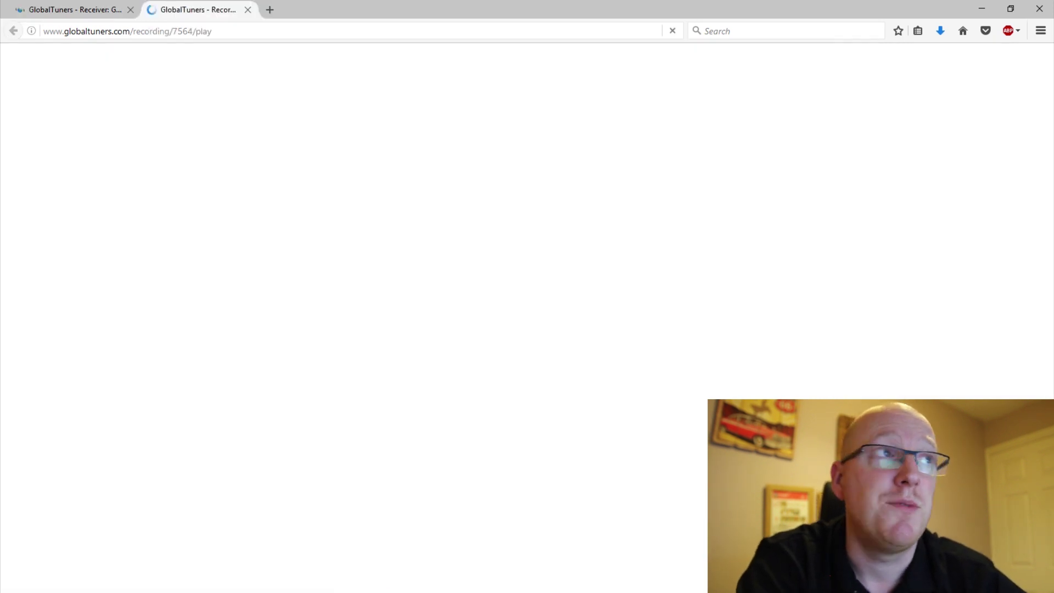
left_click(587, 207)
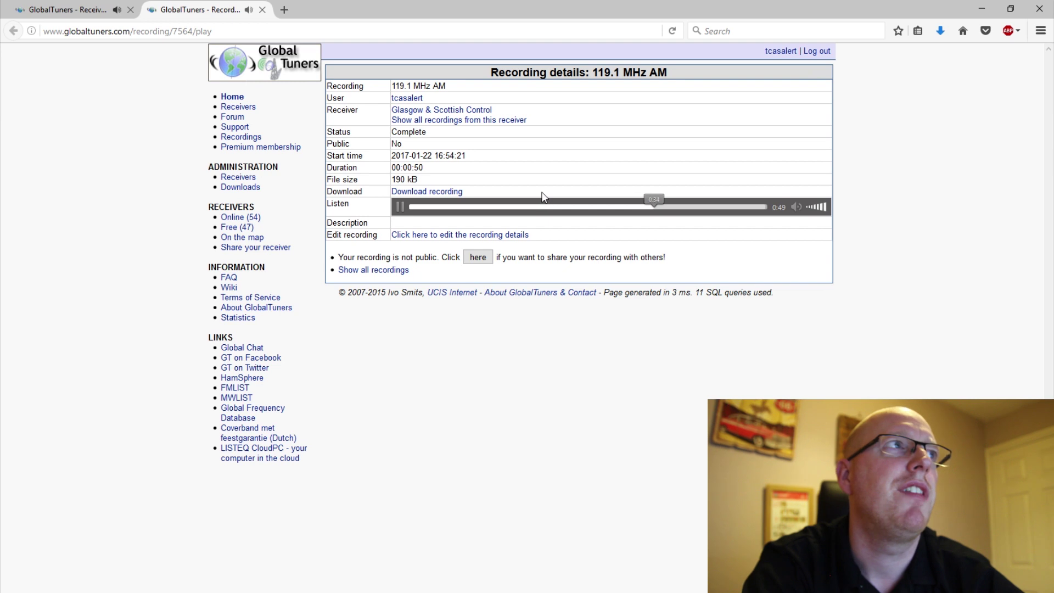
middle_click(180, 7)
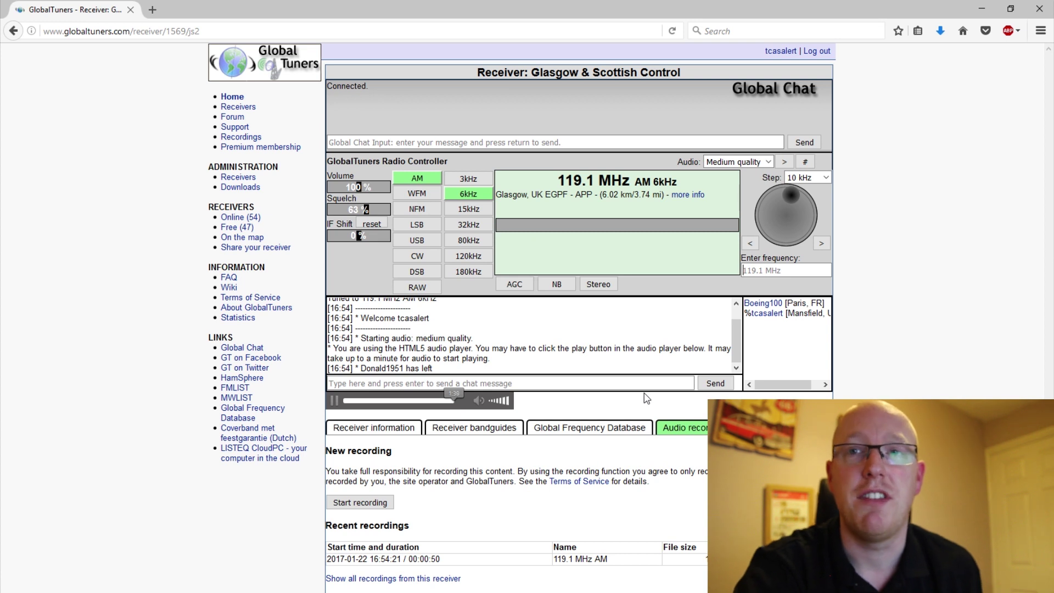
- Switch to SoundTap Streaming Audio Recorder and record a clip of the reopened Glasgow & Scottish Control receiver's stream
key("alt+Left")
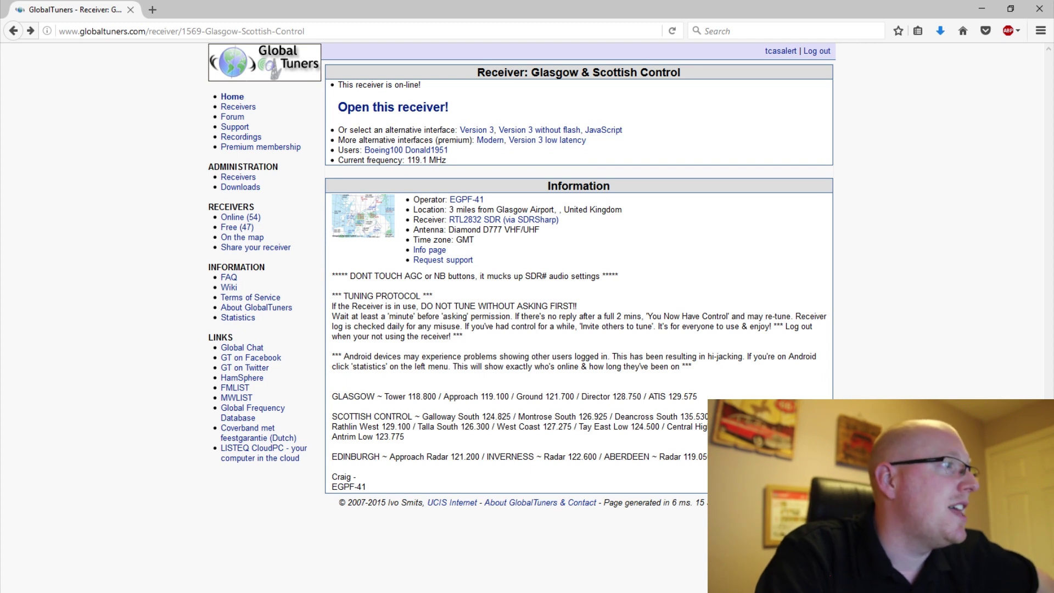
key("alt+Tab")
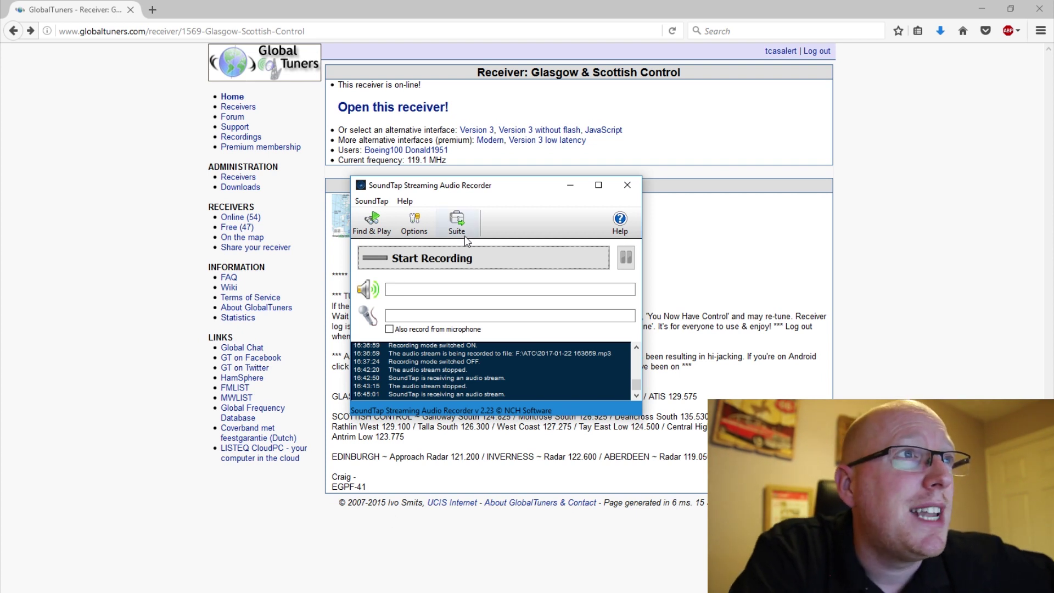
left_click_drag(472, 187, 595, 148)
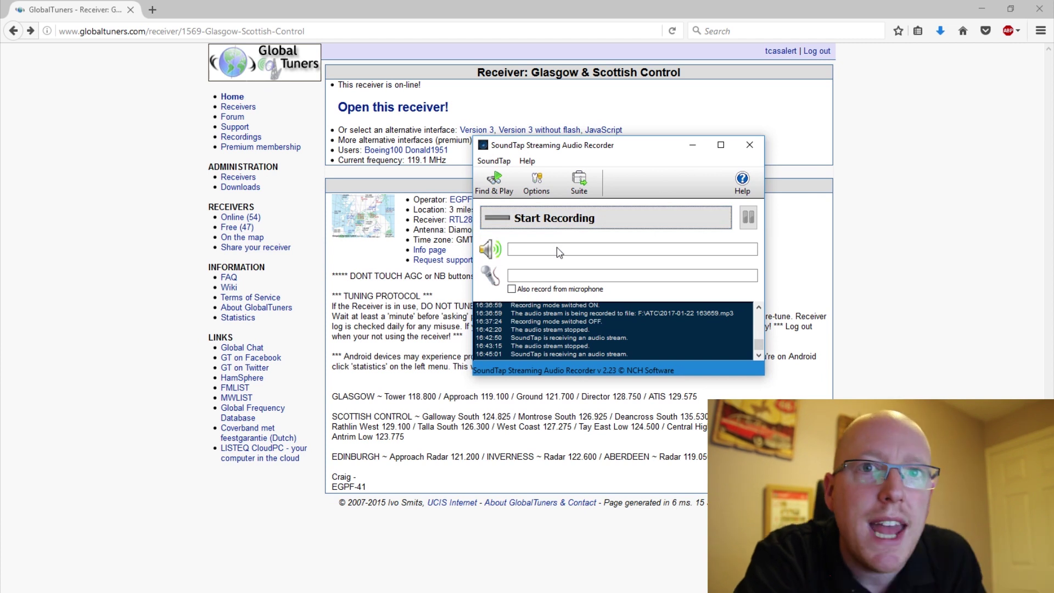
left_click(376, 107)
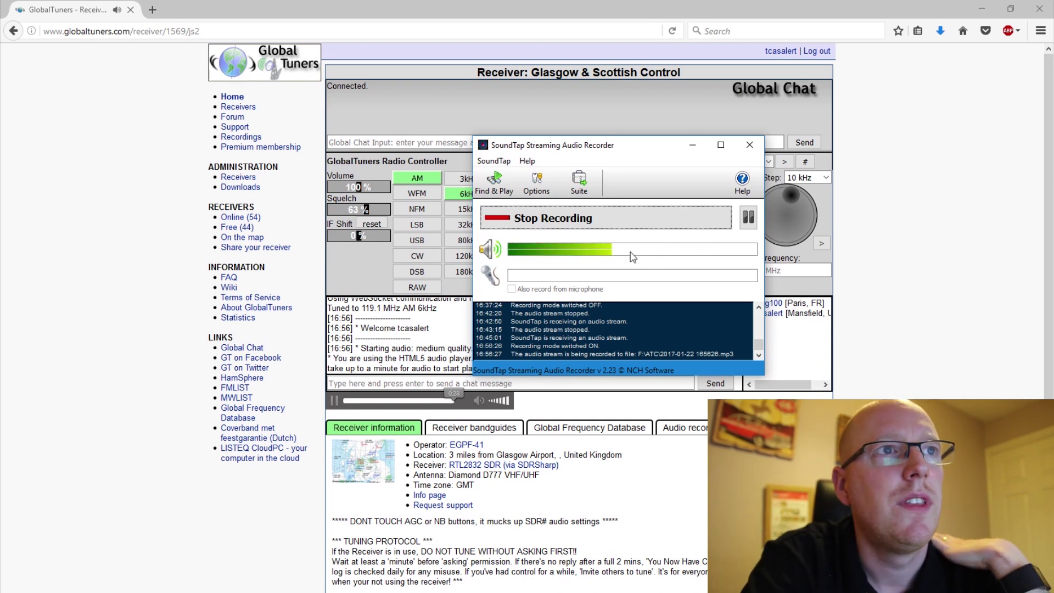
left_click(615, 228)
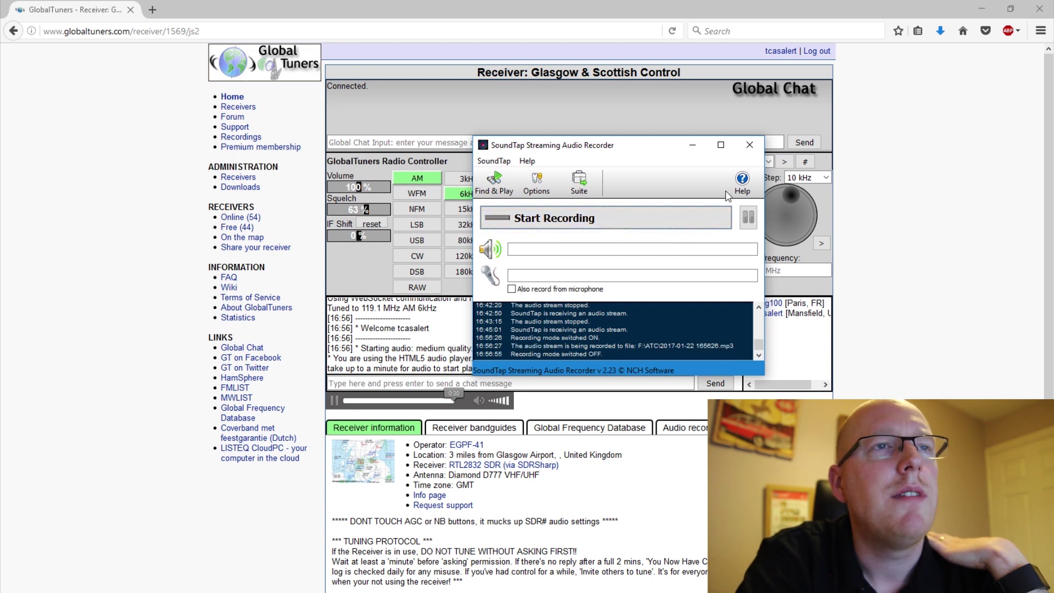
- Leave the Glasgow receiver's live controller and return to its information page in the browser
left_click(368, 277)
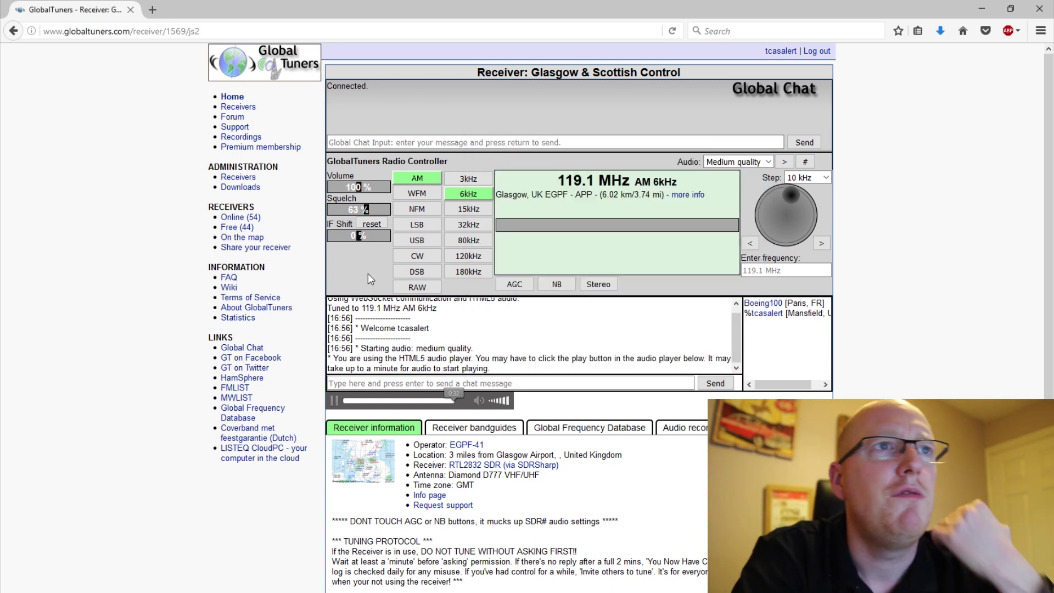
key("alt+Left")
key("alt+Tab")
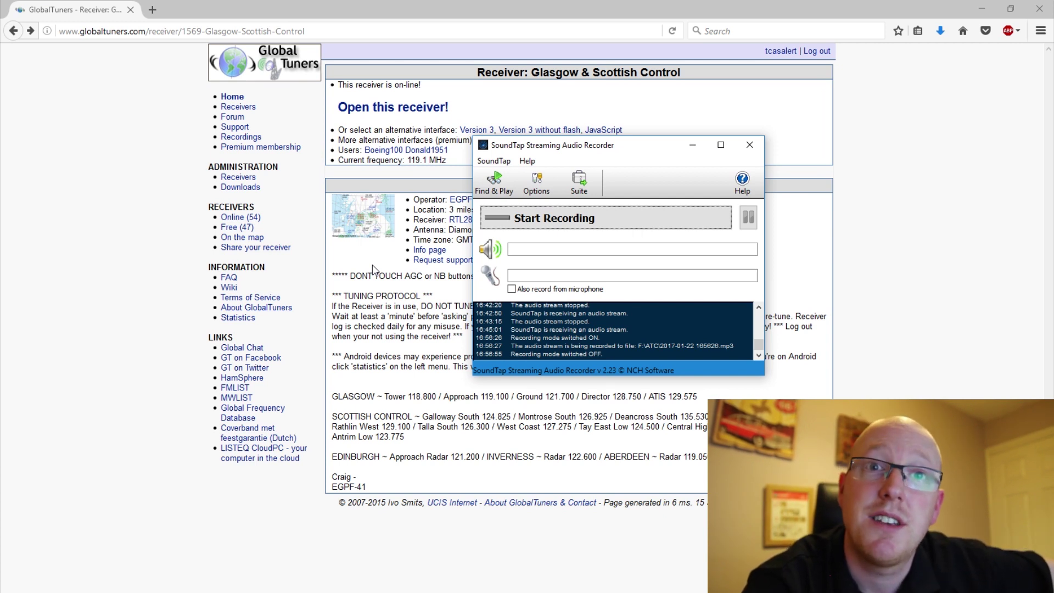
left_click(374, 287)
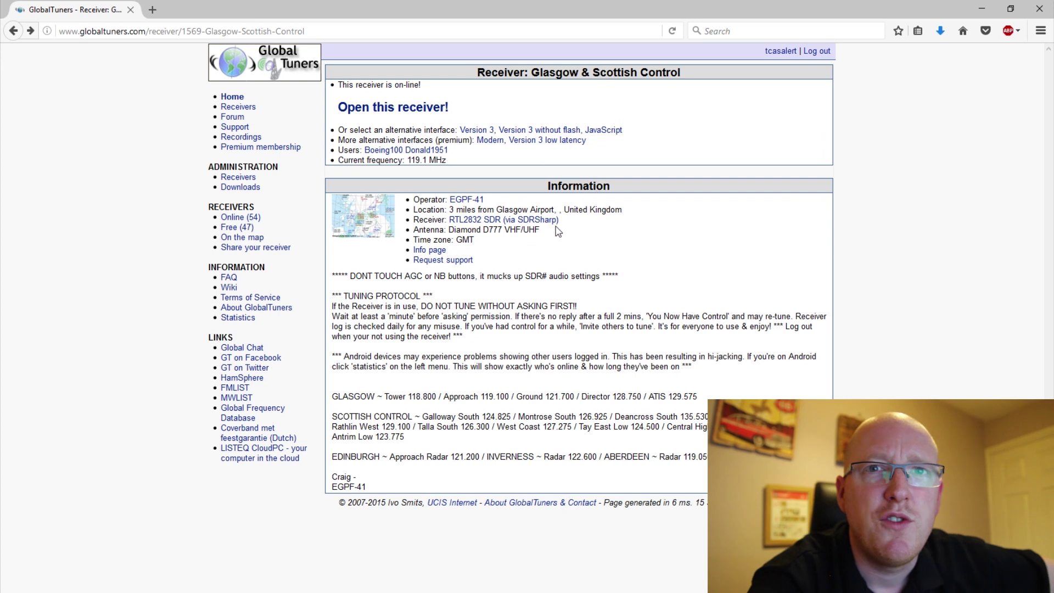